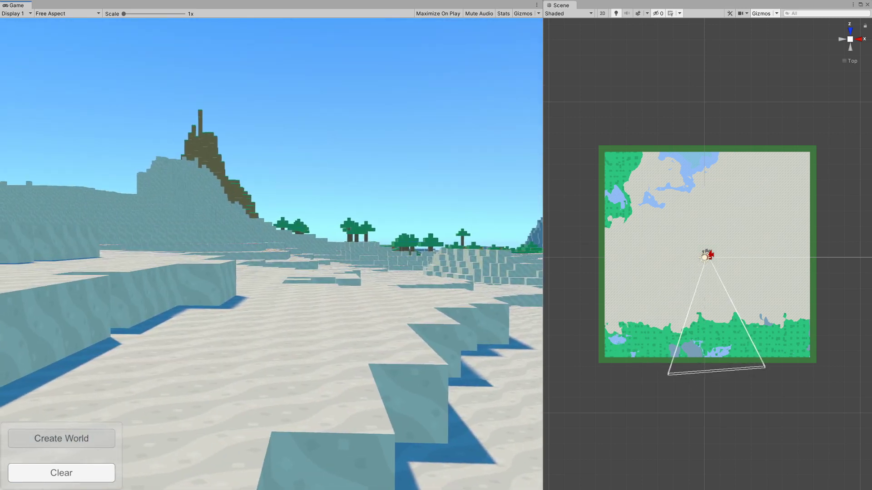
Walk the player across the sand desert into the forest to observe how new chunks load around the camera.
key("w")
key("a")
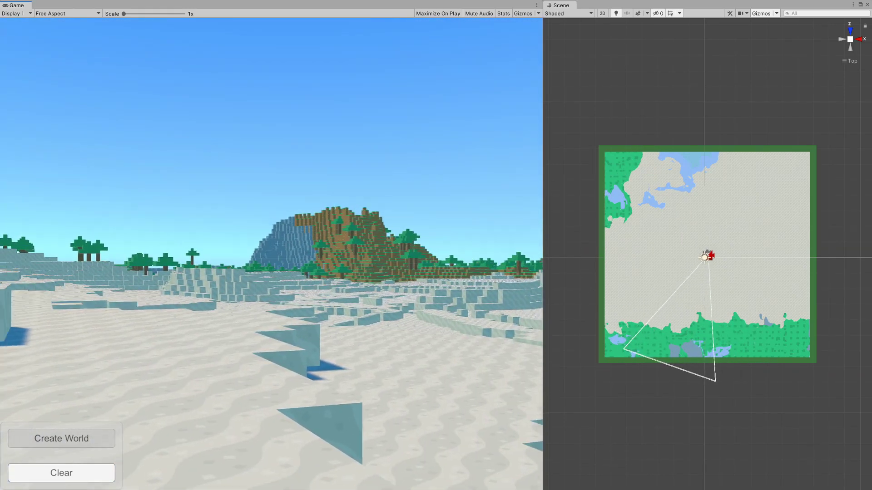
key("w")
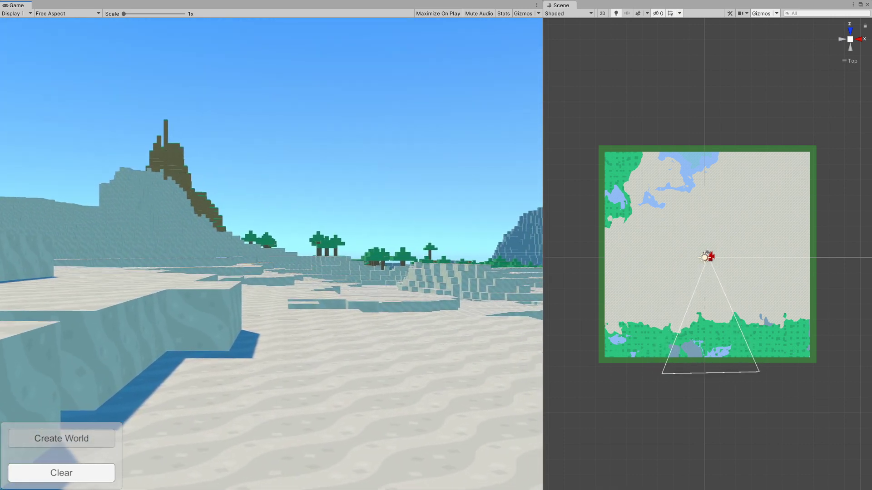
key("w")
key("w")
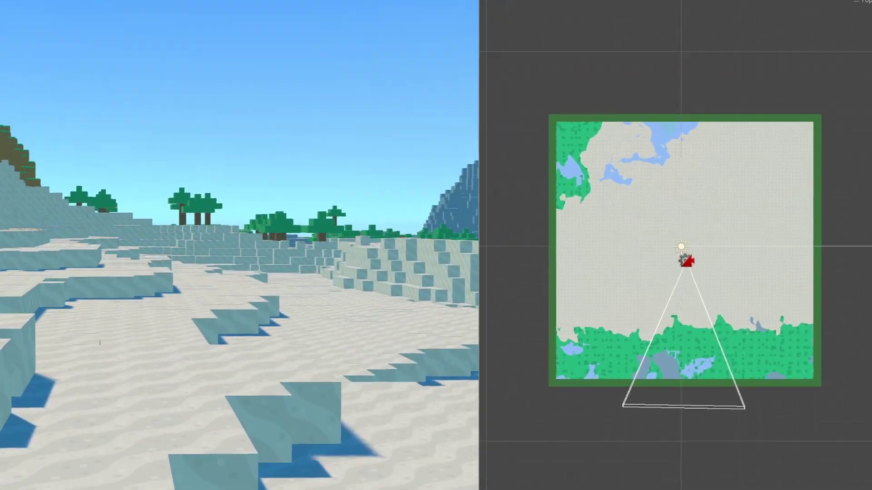
key("w")
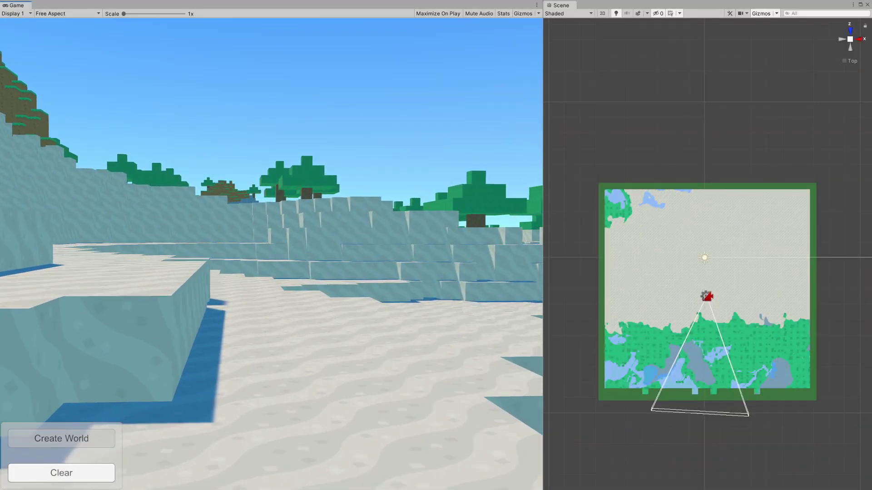
key("w")
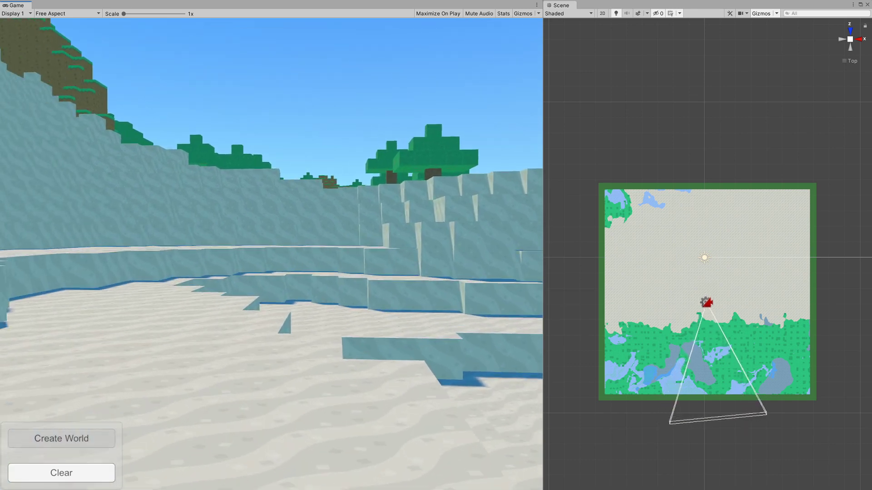
key("w")
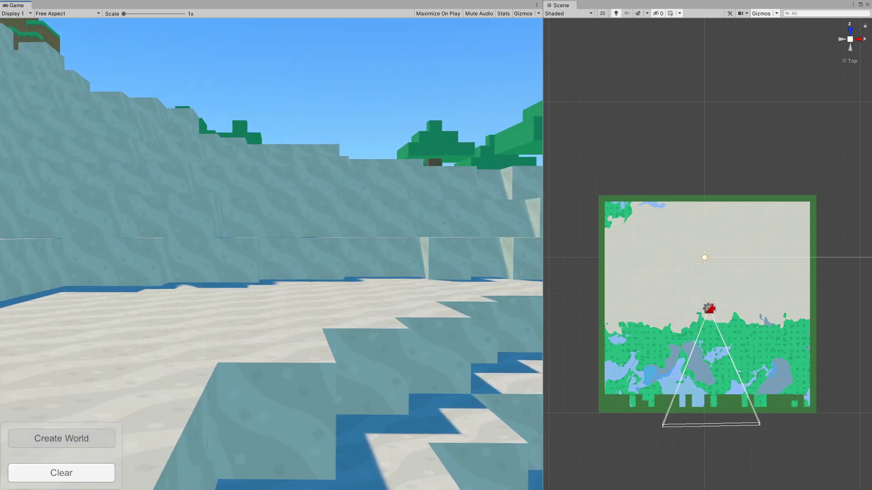
key("w")
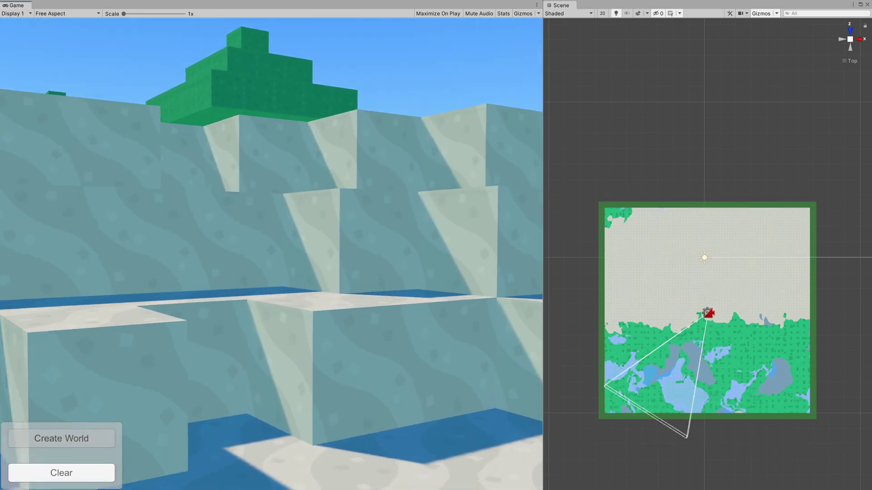
key("w")
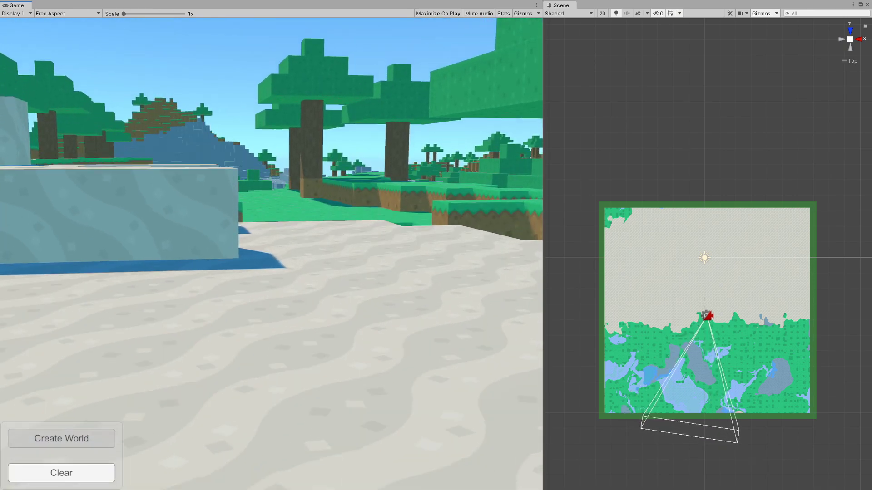
key("w")
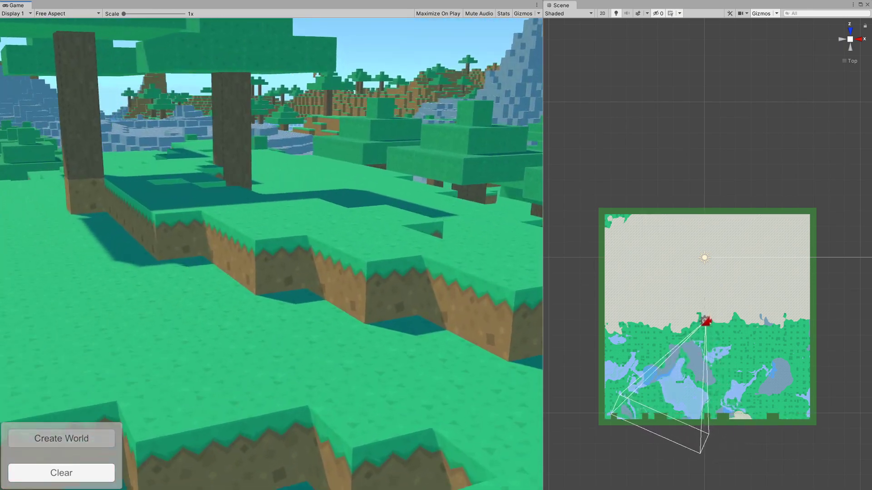
key("w")
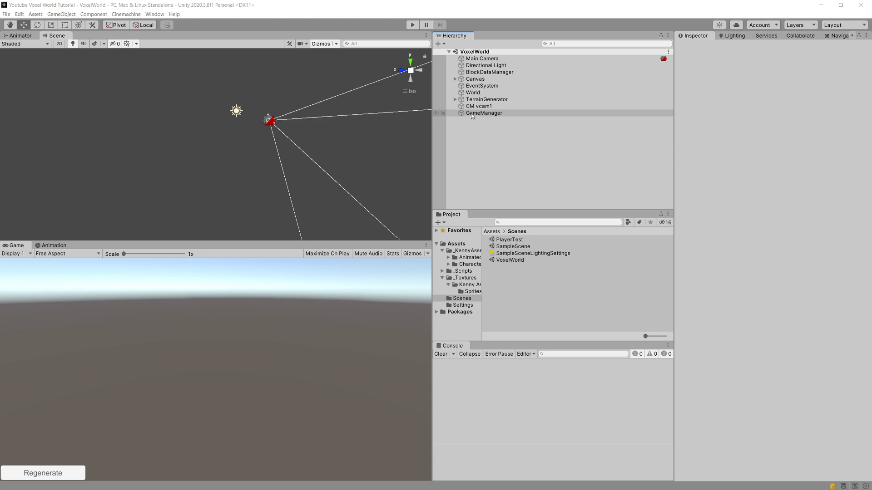
Run the VoxelWorld scene, generate the world and show the rendering statistics over the game view.
left_click(413, 27)
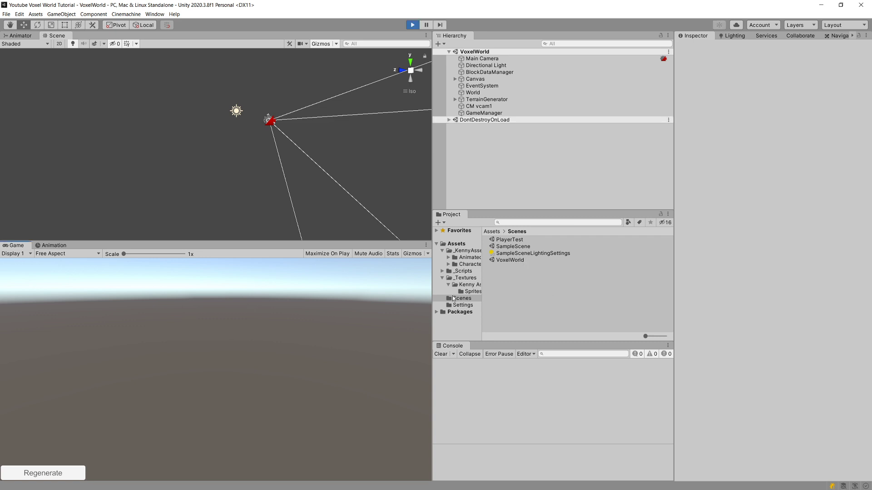
left_click(79, 473)
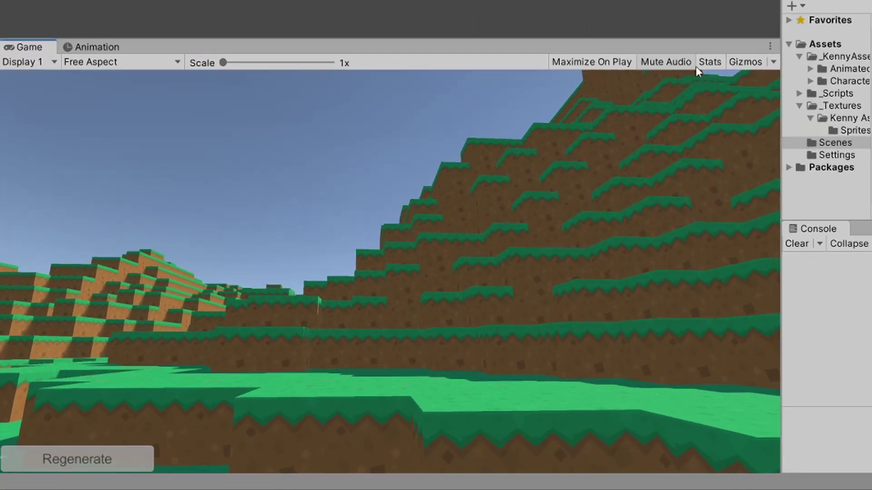
left_click(457, 214)
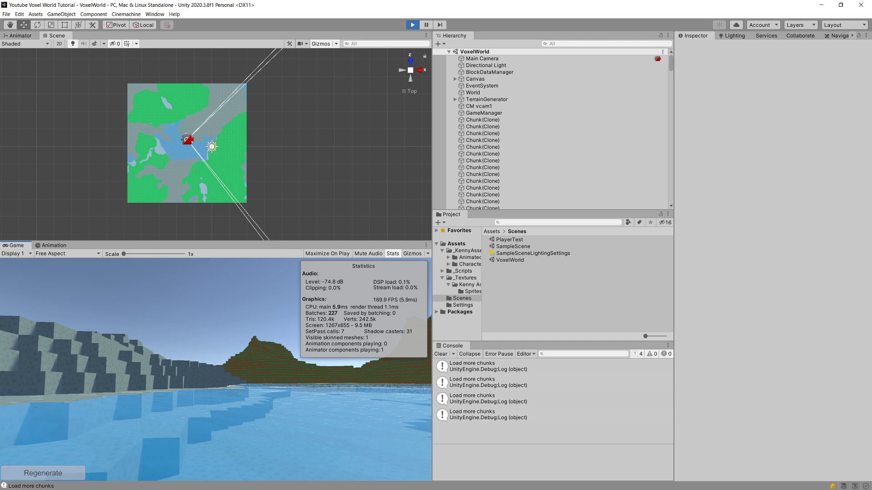
Walk the player across the water to the far shore to check the frame rate while more chunks load.
key("w")
key("w")
key("w")
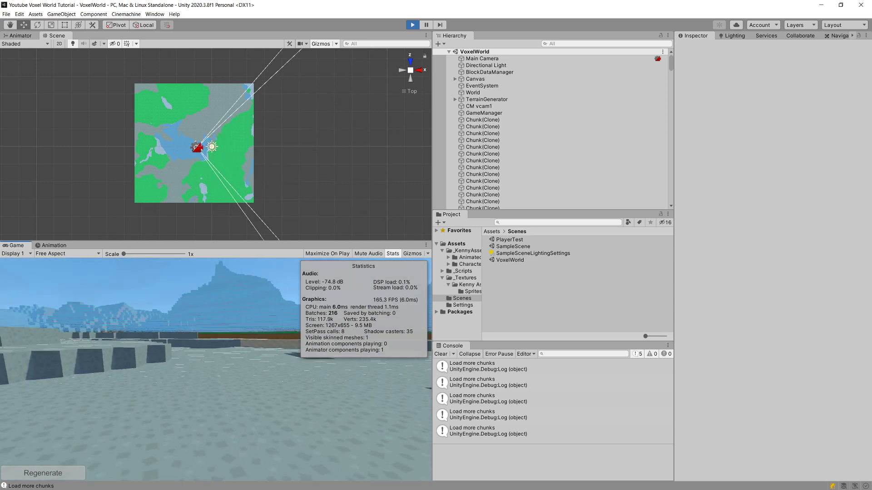
key("w")
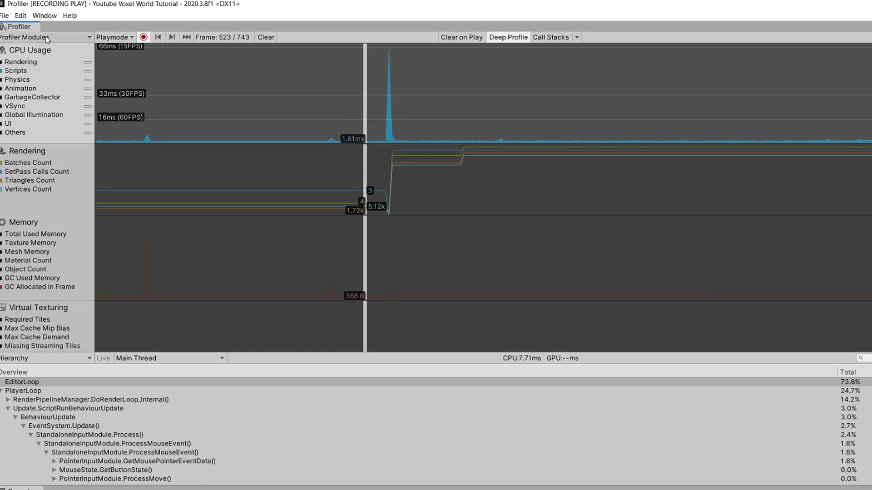
Select the CPU spike frame 530 in the Profiler and examine its call hierarchy from BehaviourUpdate to the mouse release and event execution calls.
left_click_drag(371, 88, 389, 96)
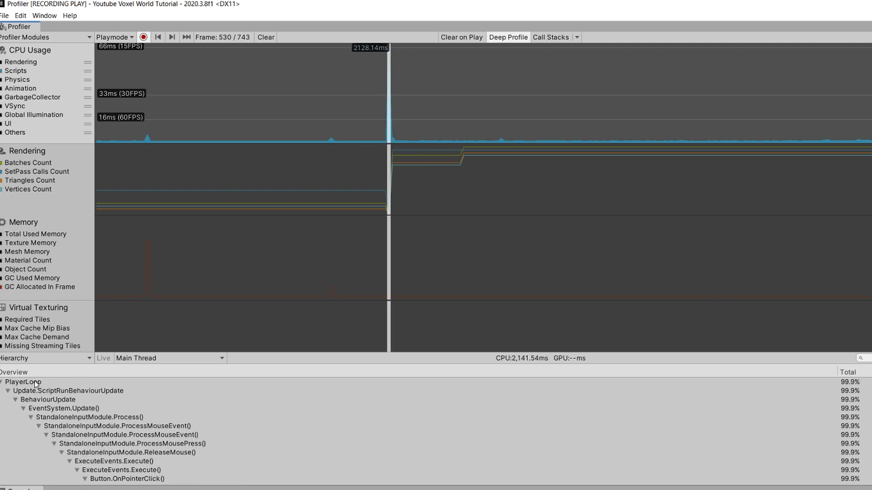
left_click(27, 358)
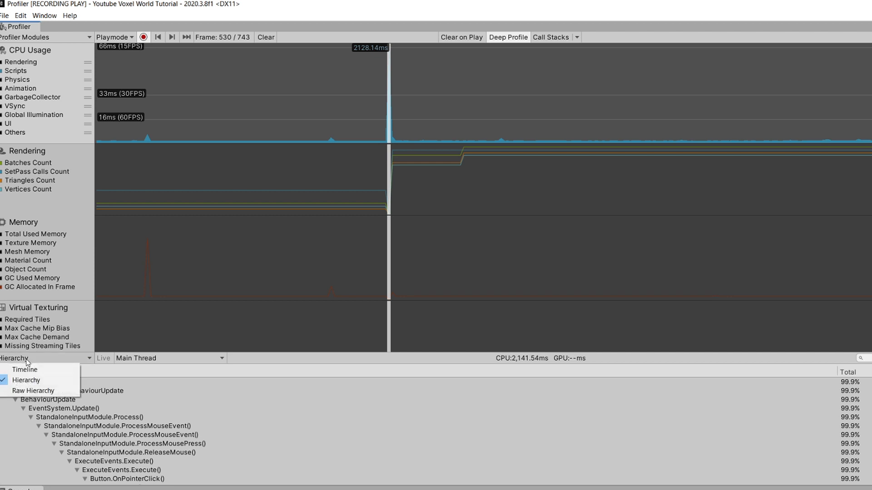
left_click(188, 363)
left_click(73, 402)
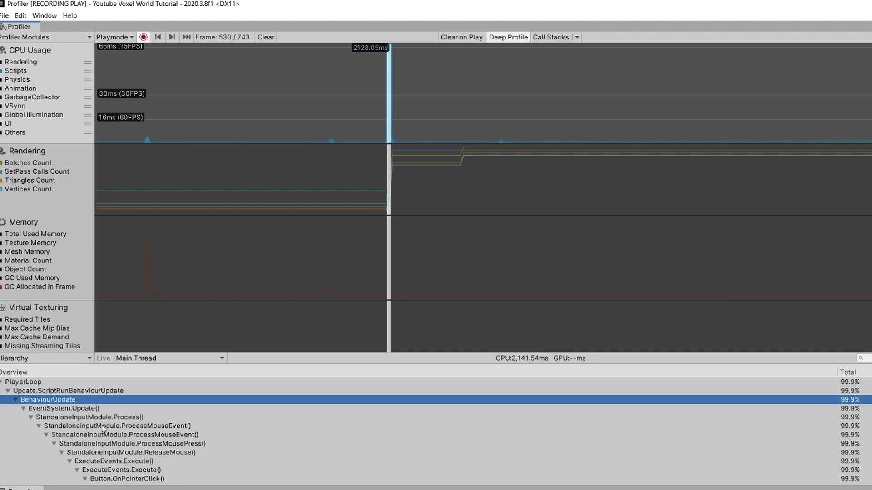
left_click(138, 462)
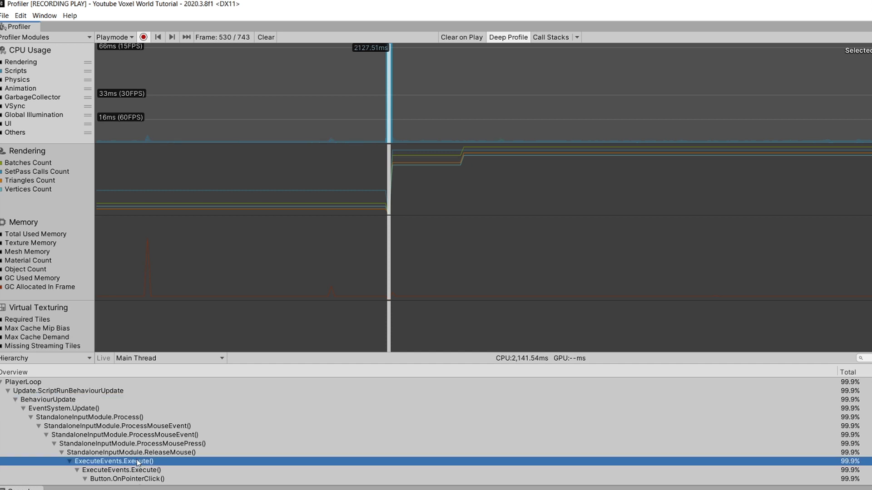
left_click(94, 454)
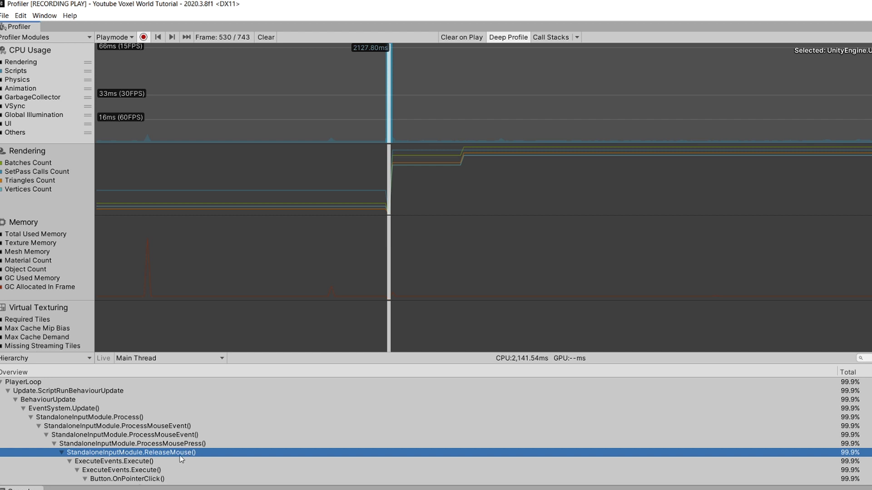
Trace the spike frame's call hierarchy down to World.GenerateWorld() and inspect the calls beneath it.
scroll(181, 461, "down", 3)
left_click(143, 395)
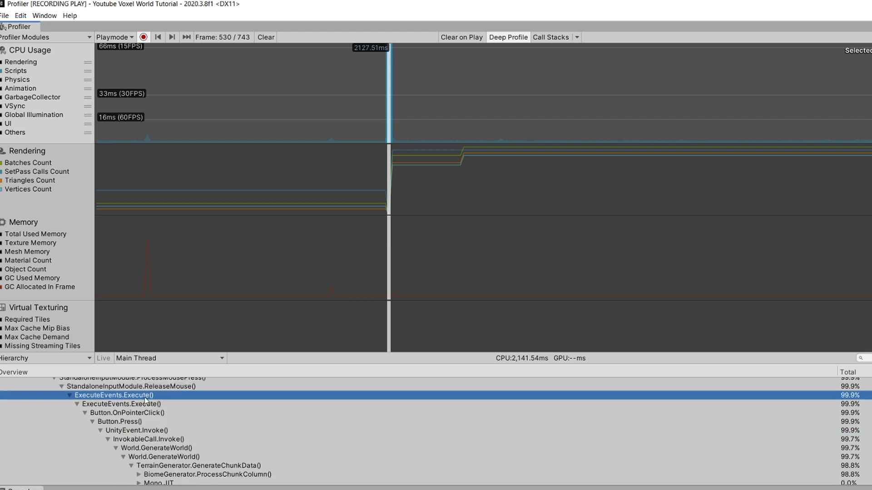
left_click(184, 458)
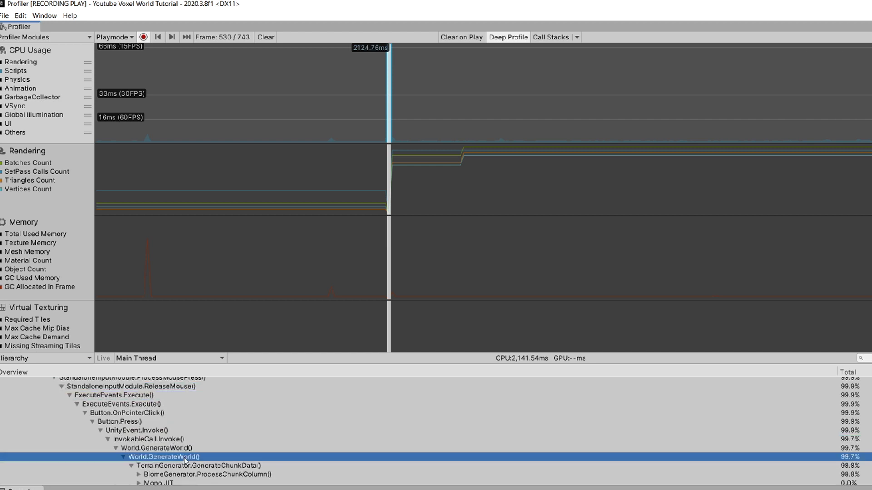
scroll(205, 456, "down", 3)
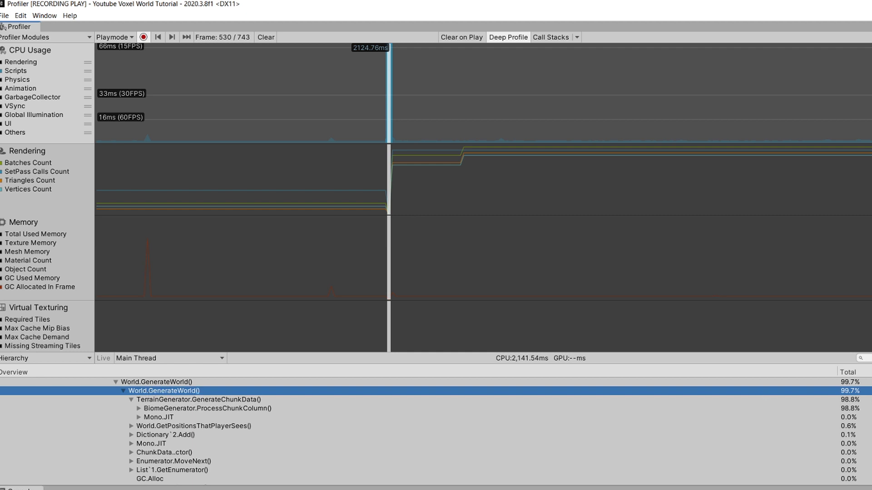
scroll(862, 386, "up", 2)
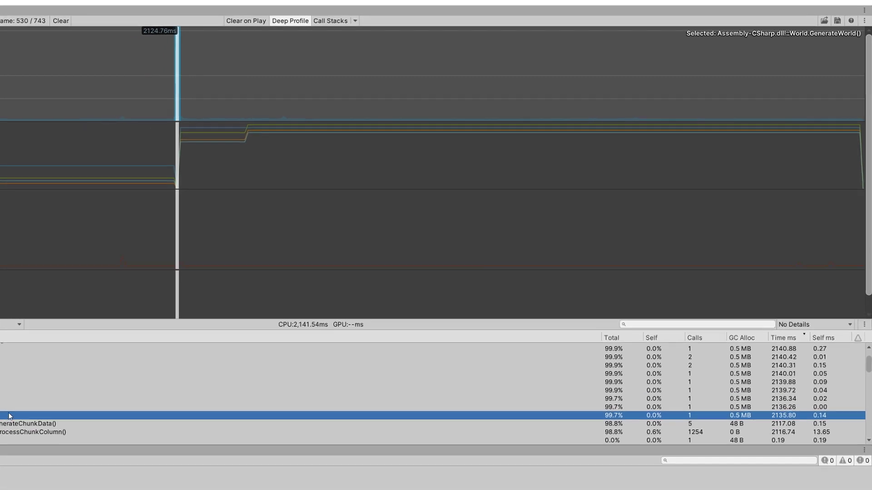
Examine the cost and call counts of TerrainGenerator.GenerateChunkData() and BiomeGenerator.ProcessChunkColumn().
left_click(184, 361)
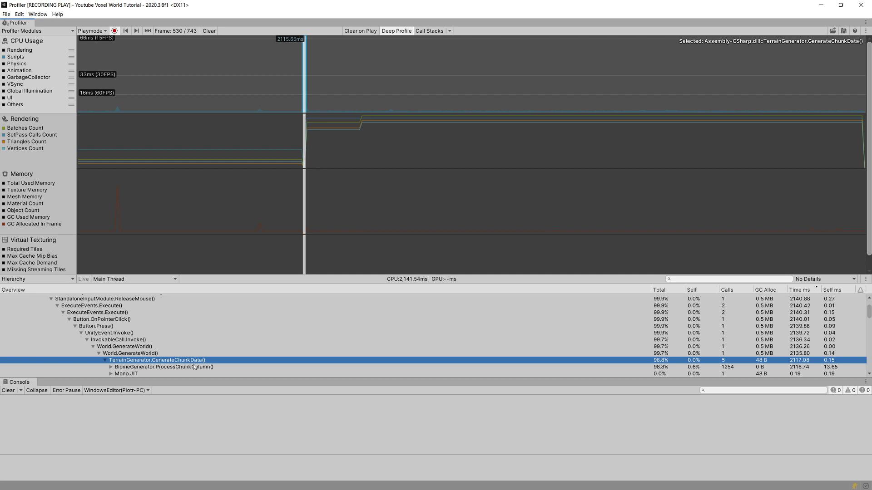
left_click(175, 369)
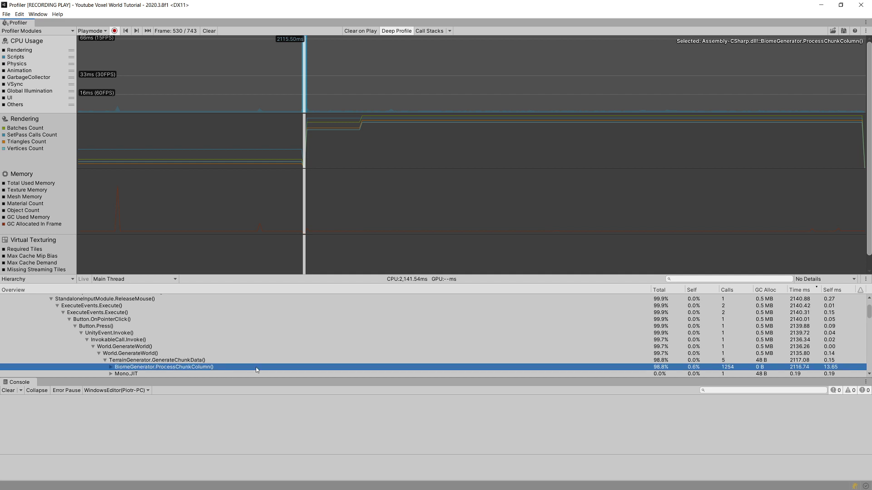
left_click(697, 361)
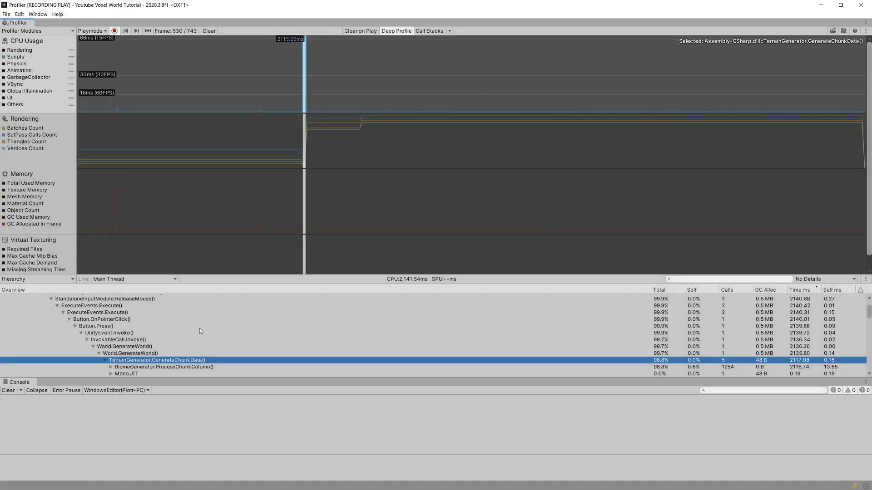
Scrub the timeline from just before the CPU spike to frame 555 and view that frame's rendering details.
left_click(284, 104)
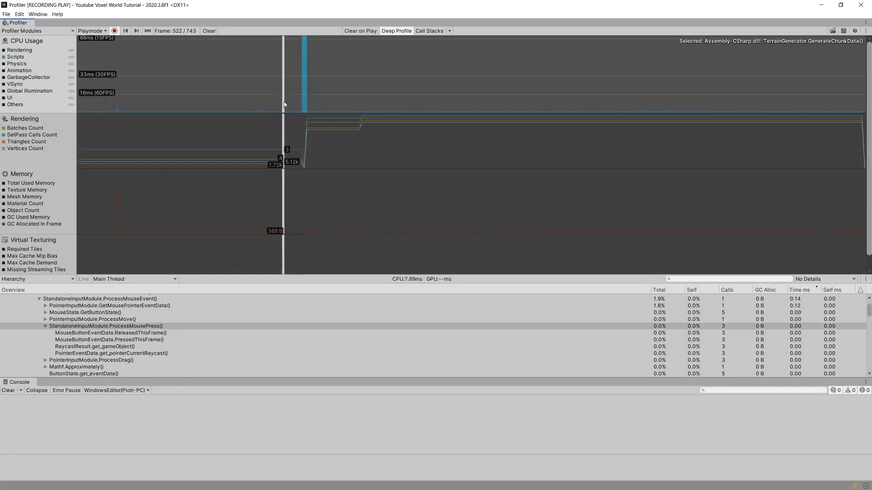
mouse_move(284, 105)
left_mouse_down()
mouse_move(301, 132)
mouse_move(370, 125)
left_mouse_up()
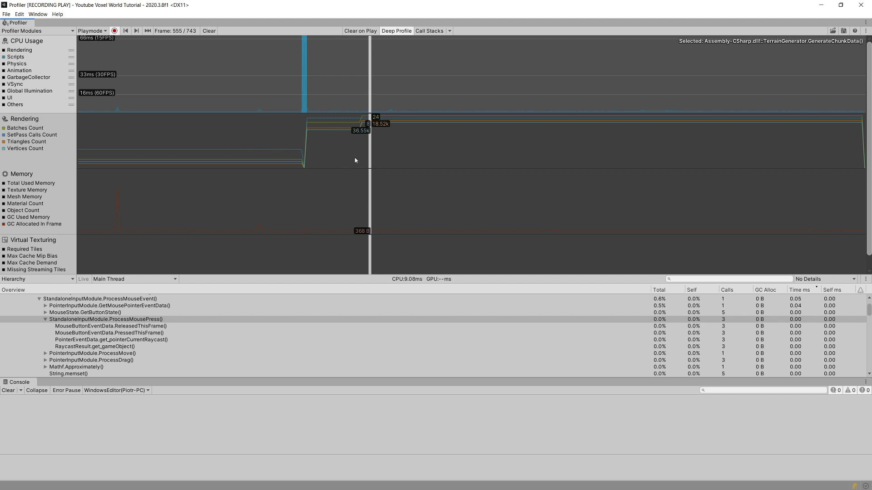
left_click(370, 158)
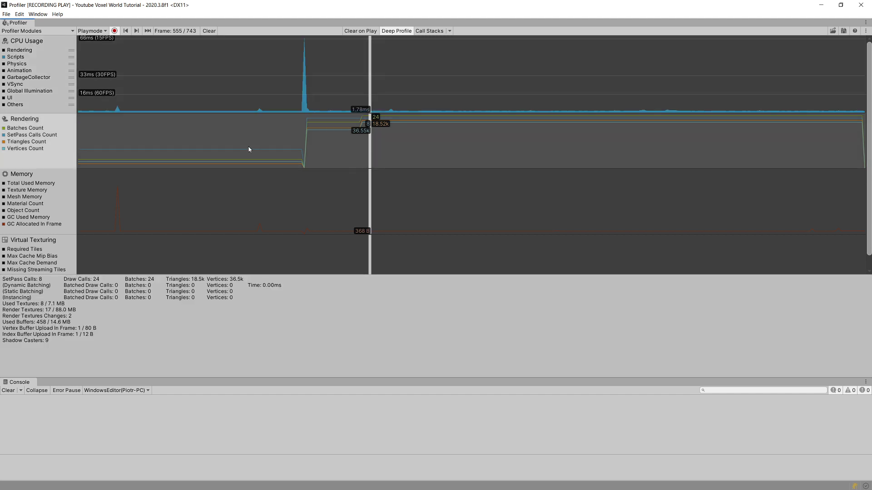
Compare the CPU usage of frames before the spike, at the spike and near the end of the recording.
left_click(372, 92)
left_click(372, 88)
mouse_move(372, 88)
left_mouse_down()
mouse_move(274, 93)
mouse_move(303, 94)
mouse_move(293, 97)
left_mouse_up()
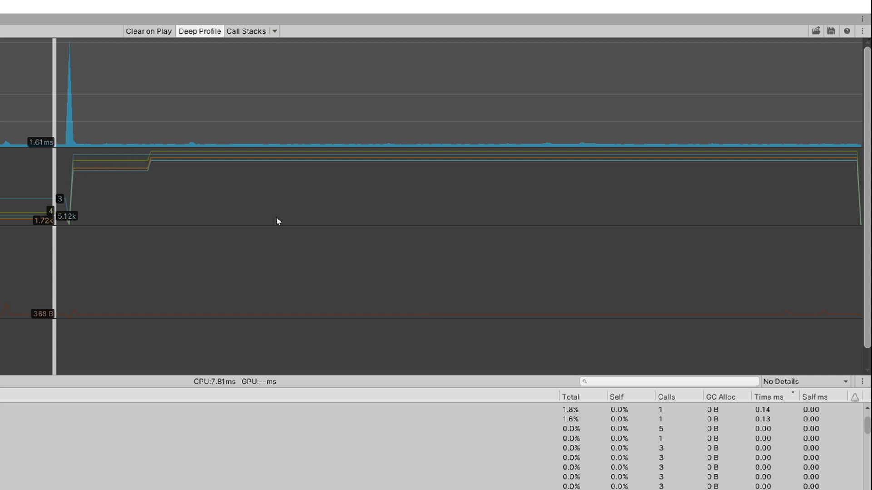
mouse_move(53, 121)
left_mouse_down()
mouse_move(497, 130)
mouse_move(865, 114)
mouse_move(590, 132)
mouse_move(94, 113)
mouse_move(71, 94)
left_mouse_up()
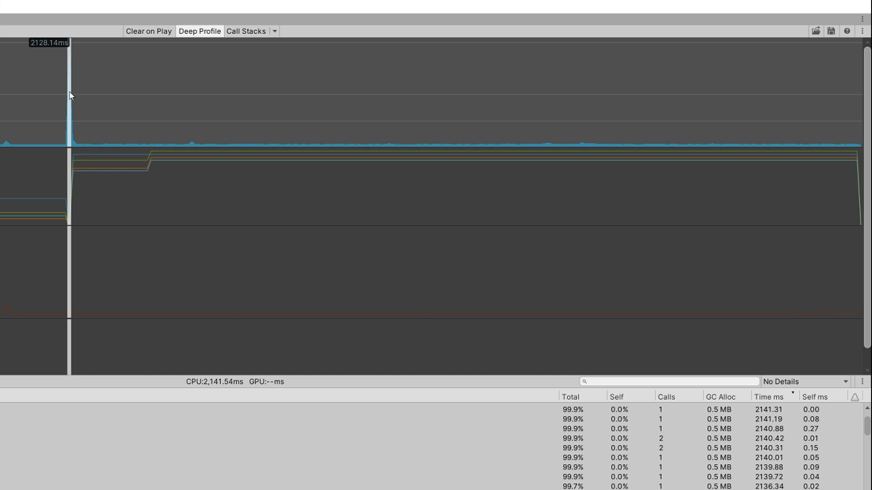
mouse_move(69, 107)
left_mouse_down()
mouse_move(207, 119)
mouse_move(289, 156)
mouse_move(508, 164)
mouse_move(721, 148)
mouse_move(843, 152)
left_mouse_up()
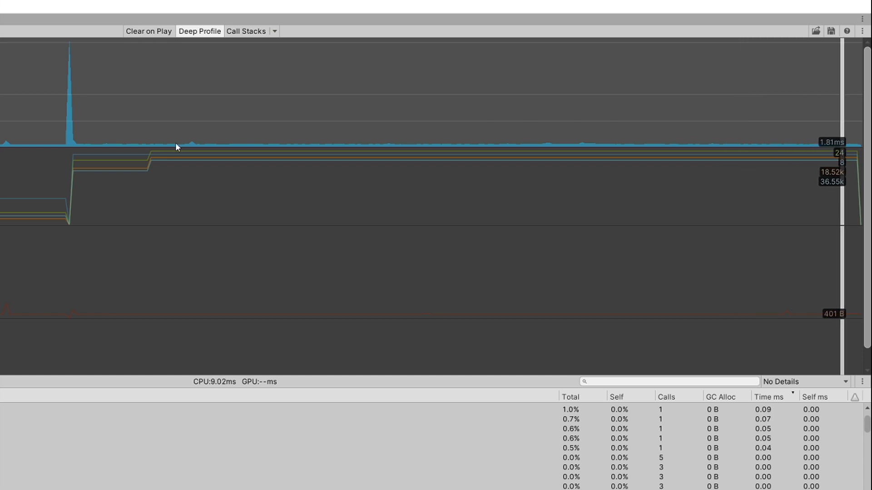
Select frame 529 just before the CPU spike and view its rendering details.
left_click(69, 117)
left_click(69, 116)
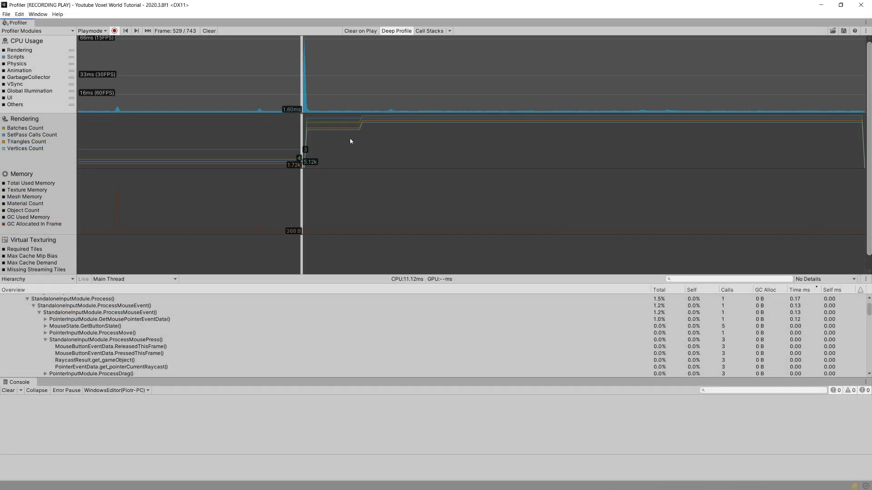
left_click(301, 123)
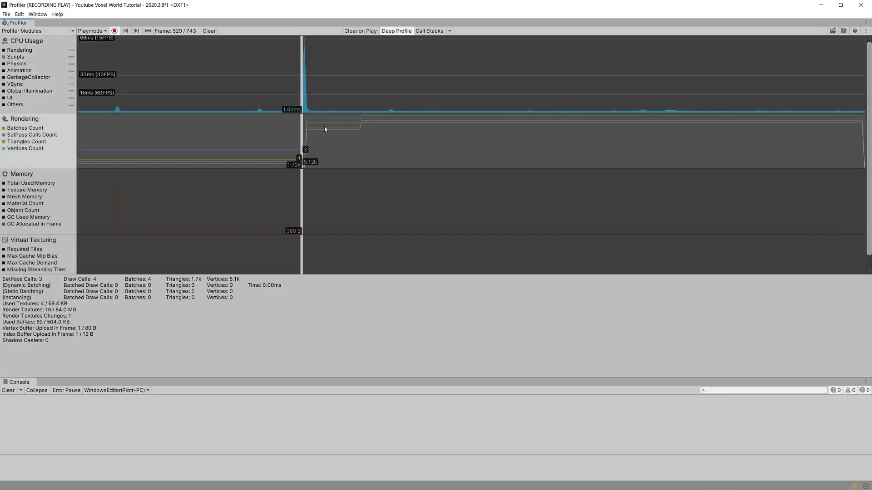
Scrub the rendering details from frame 535 after the spike to frame 595 and compare that frame's rendering and CPU usage details.
left_click(317, 128)
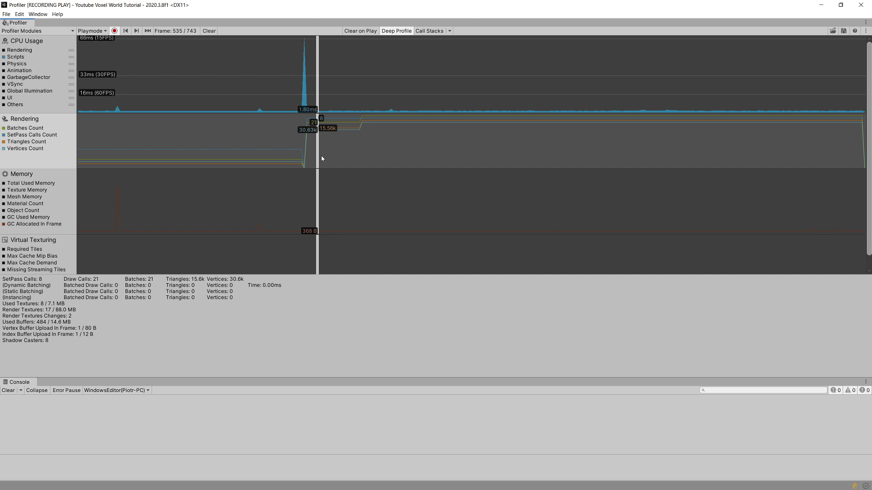
mouse_move(317, 158)
left_mouse_down()
mouse_move(383, 127)
mouse_move(476, 124)
left_mouse_up()
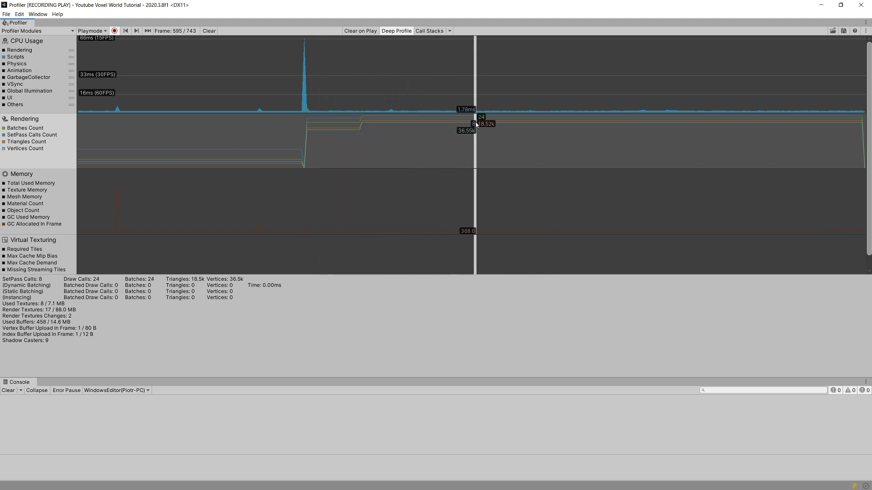
left_click(474, 99)
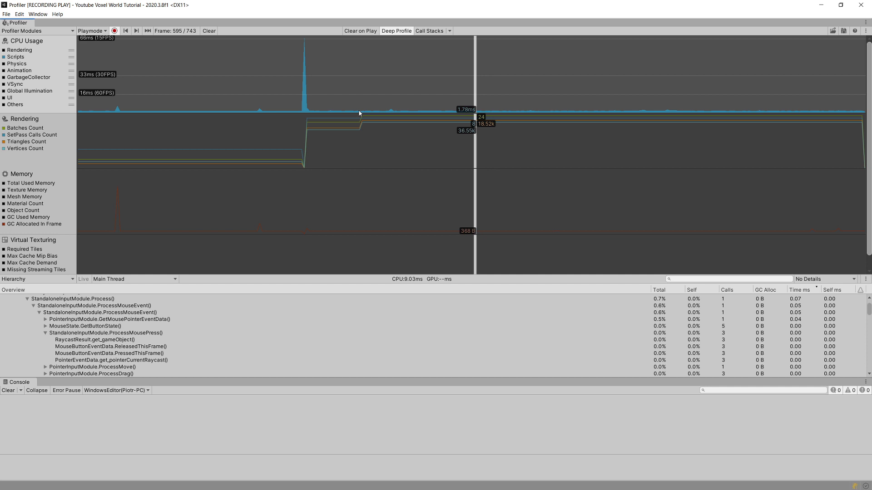
left_click(477, 159)
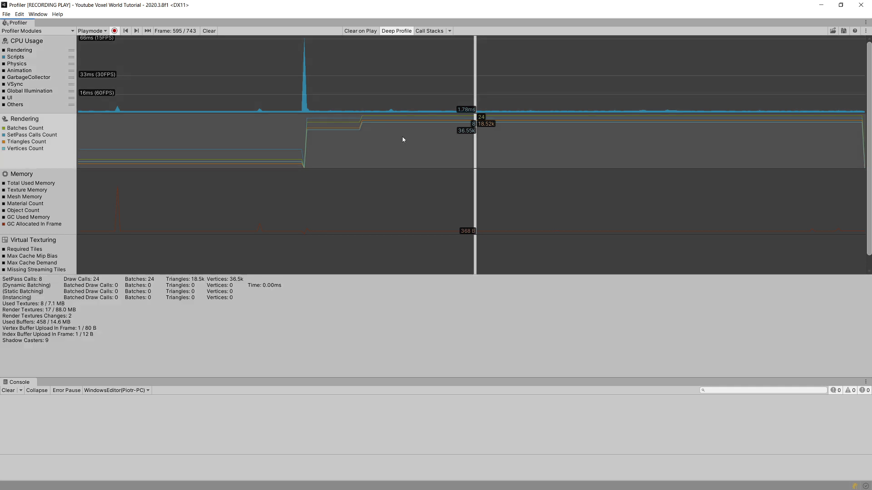
left_click(477, 102)
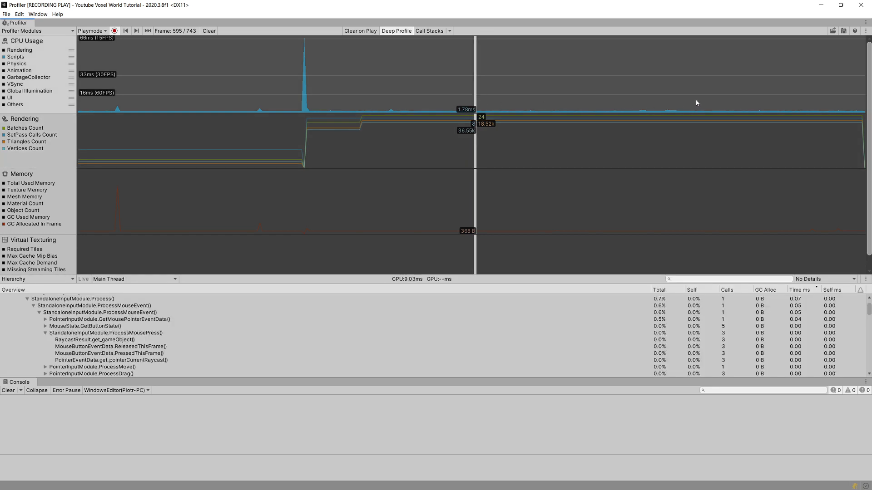
Compare the CPU usage hierarchy of the spike at frame 530 with that of frame 527 just before it.
left_click_drag(475, 70, 305, 60)
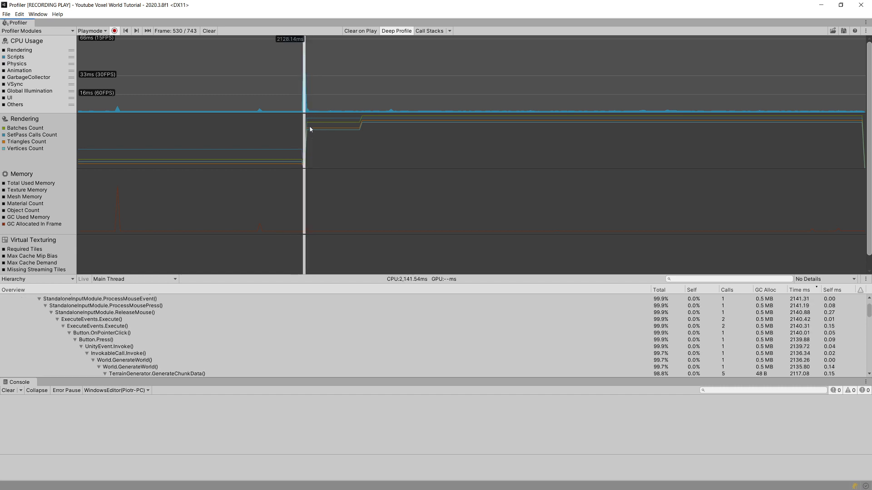
left_click(299, 81)
left_click_drag(299, 78, 296, 78)
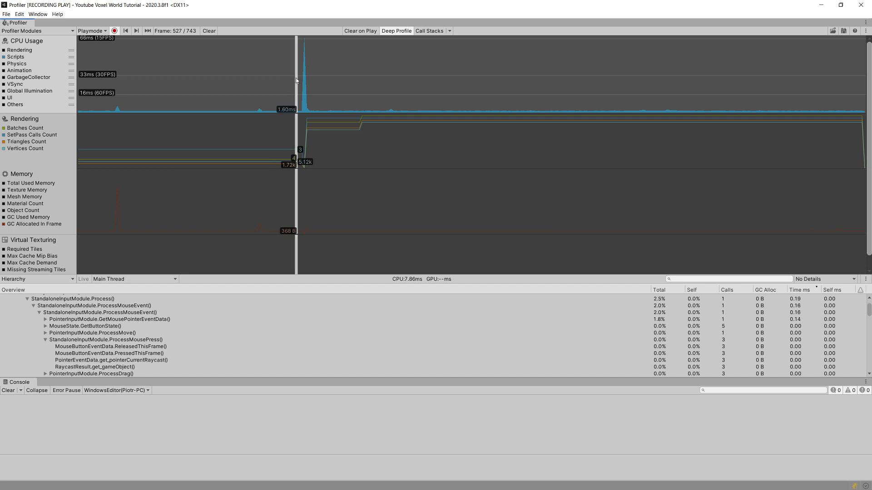